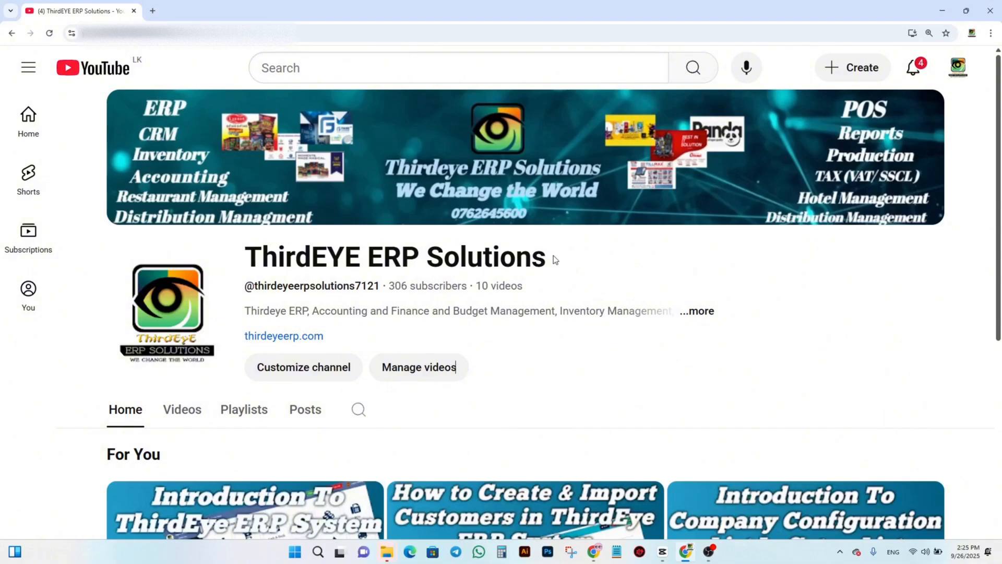
Step: View the ThirdEYE ERP Solutions channel's list of videos
{"action": "left_click", "coordinate": [182, 409]}
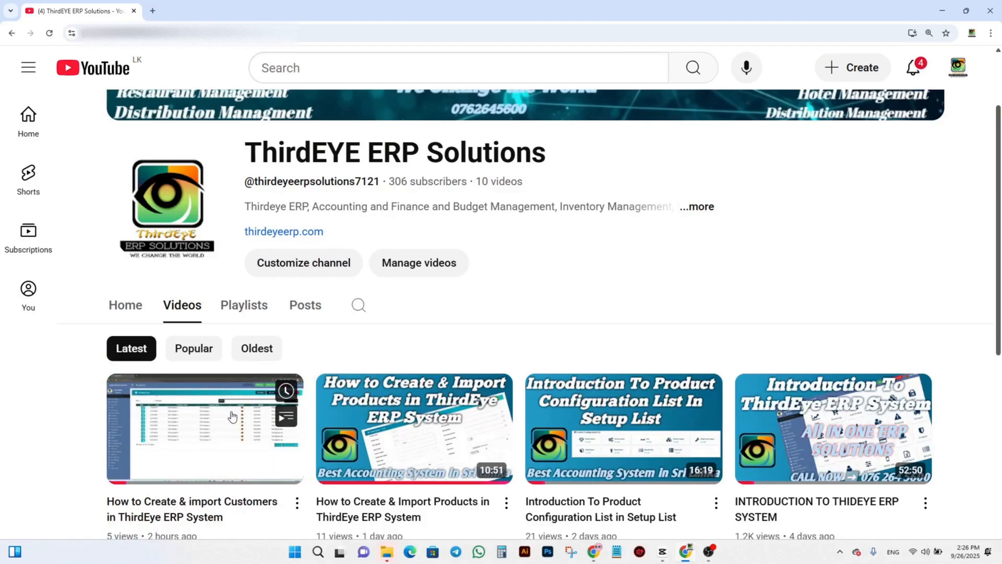
{"action": "scroll", "coordinate": [465, 434], "scroll_direction": "up", "scroll_amount": 2}
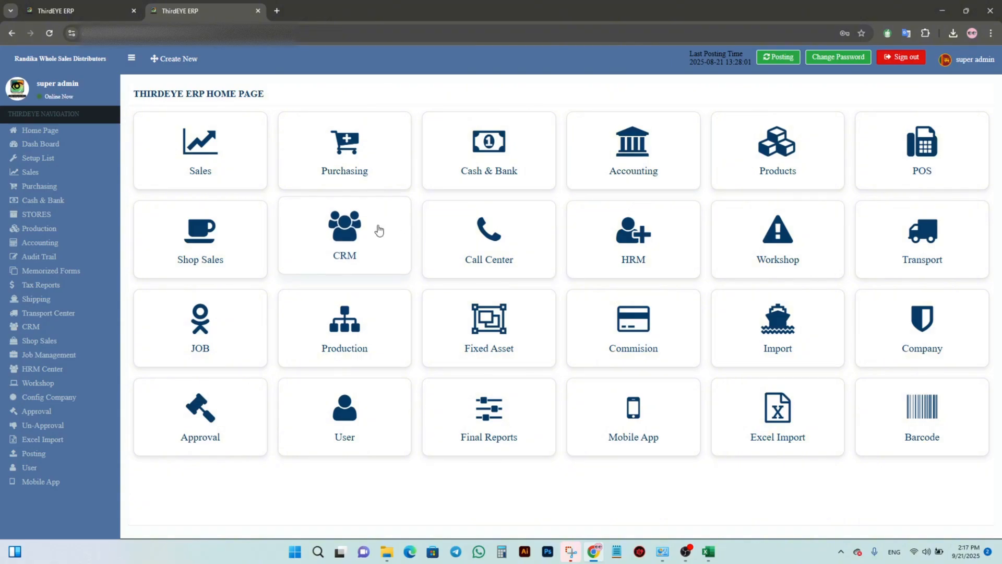
Step: Look through the quick-create shortcuts and the Setup List for the places where vendors can be set up
{"action": "left_click", "coordinate": [181, 60]}
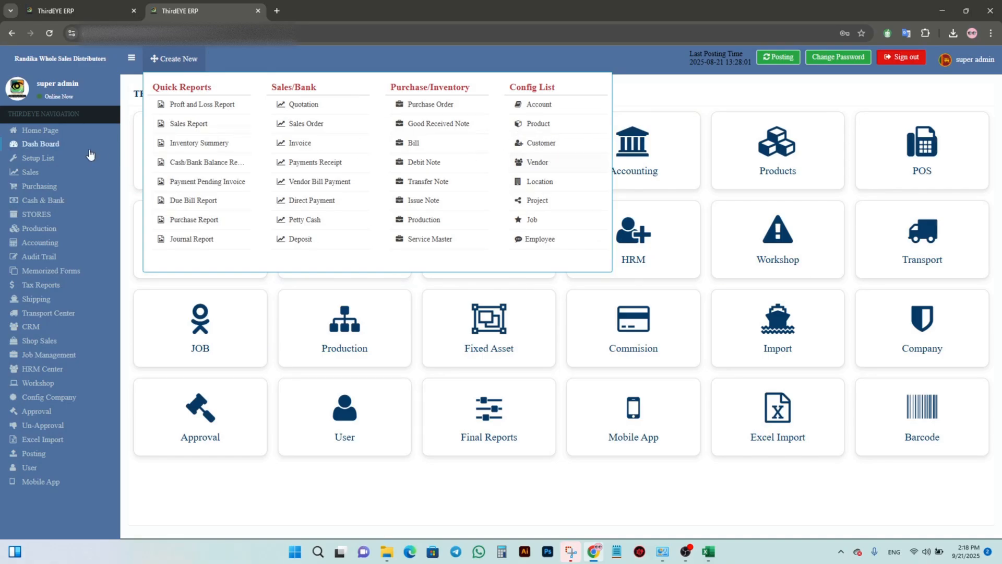
{"action": "left_click", "coordinate": [141, 196]}
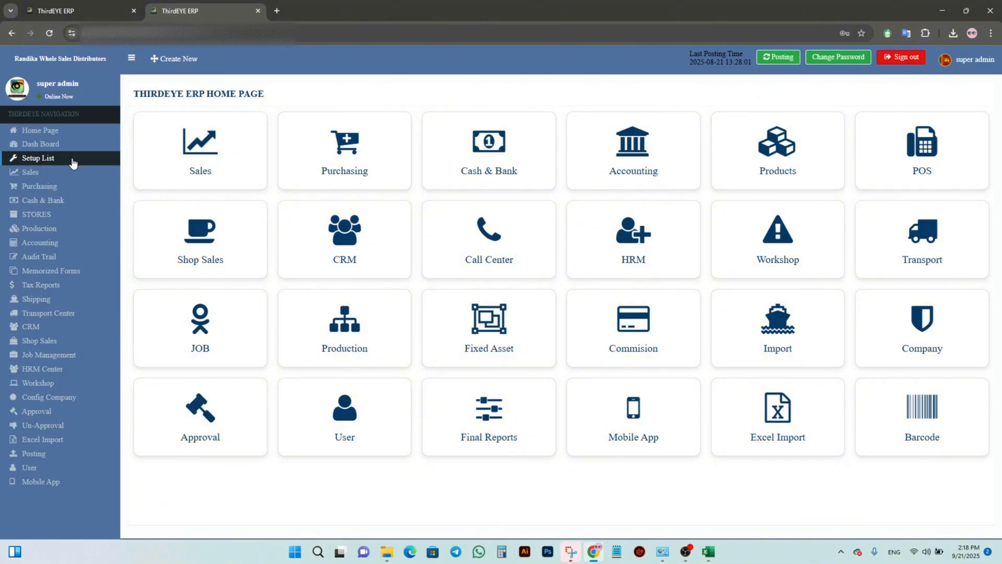
{"action": "left_click", "coordinate": [73, 163]}
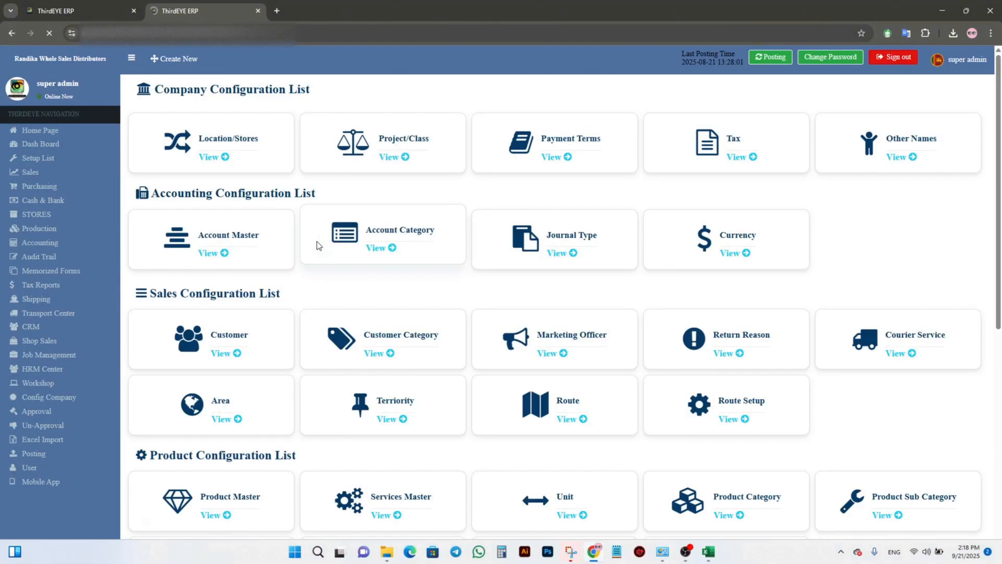
{"action": "scroll", "coordinate": [311, 271], "scroll_direction": "down", "scroll_amount": 5}
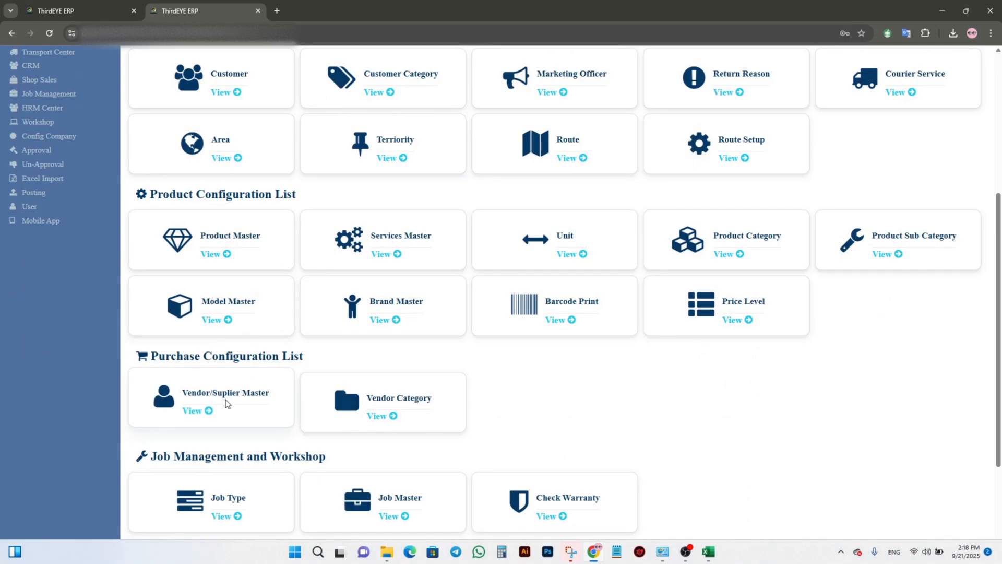
{"action": "scroll", "coordinate": [226, 399], "scroll_direction": "up", "scroll_amount": 5}
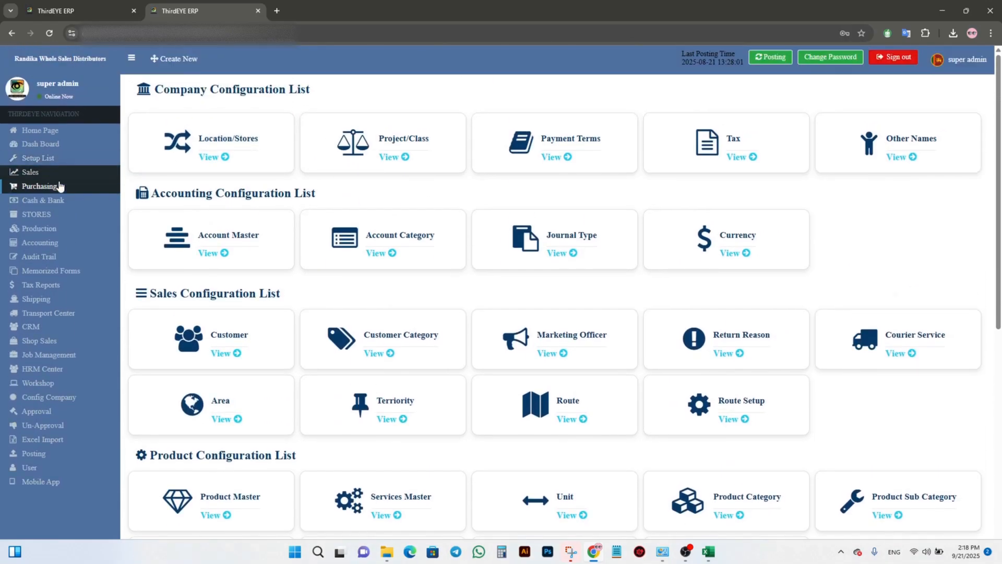
Step: Start a new purchase requisition, view the new-vendor form from its Vendor Name field, and close that form without saving
{"action": "left_click", "coordinate": [59, 186]}
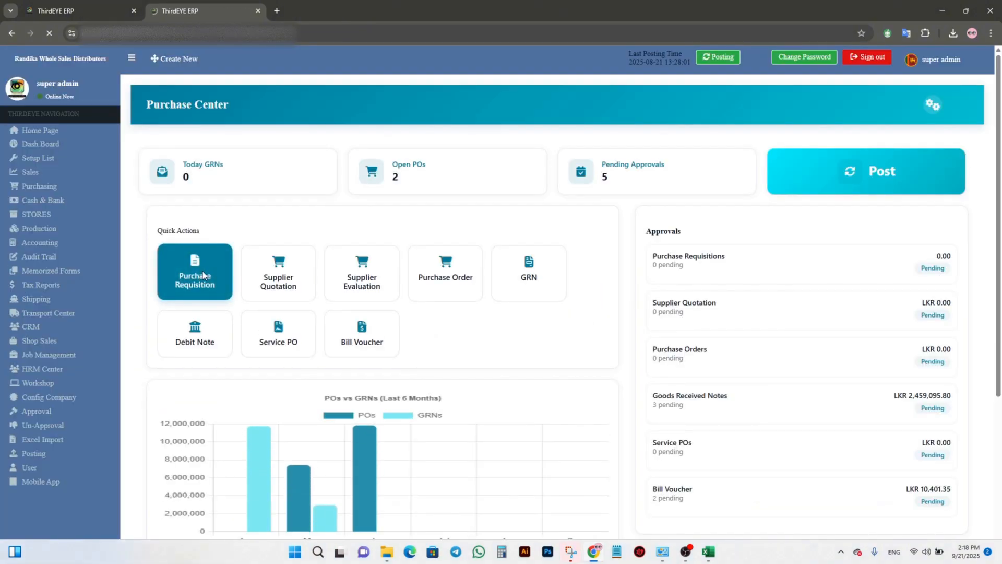
{"action": "left_click", "coordinate": [202, 271]}
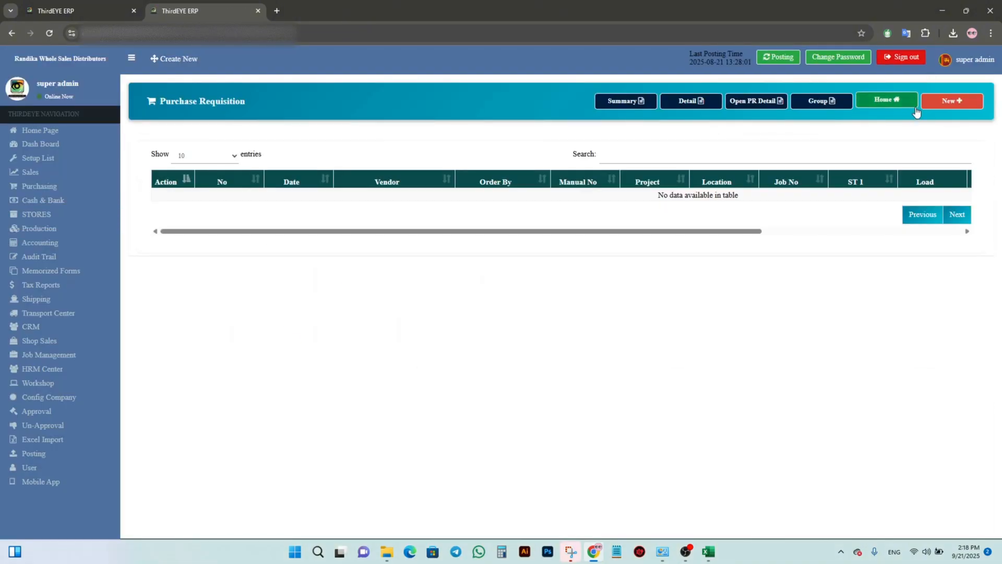
{"action": "left_click", "coordinate": [951, 101]}
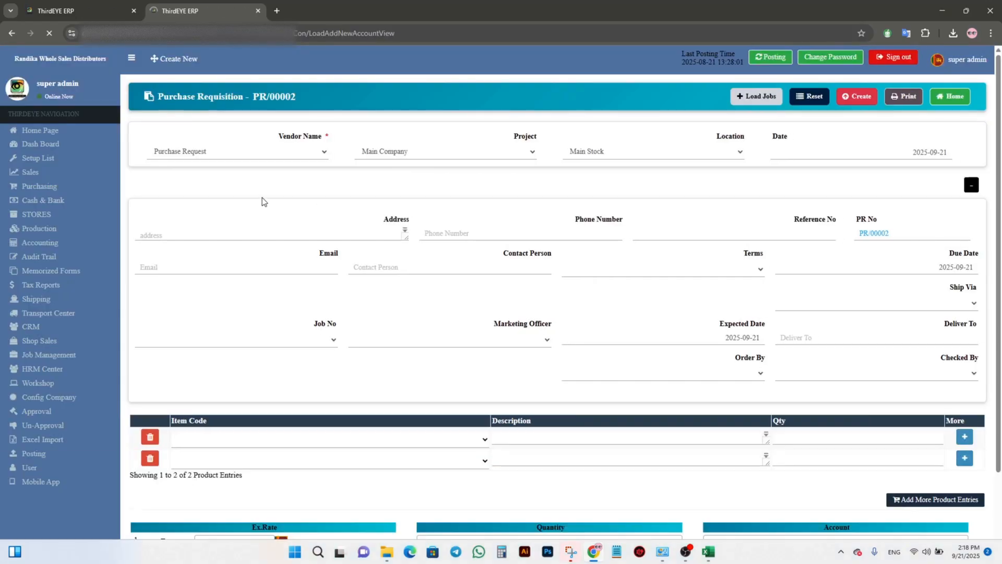
{"action": "left_click", "coordinate": [245, 151]}
{"action": "left_click", "coordinate": [209, 189]}
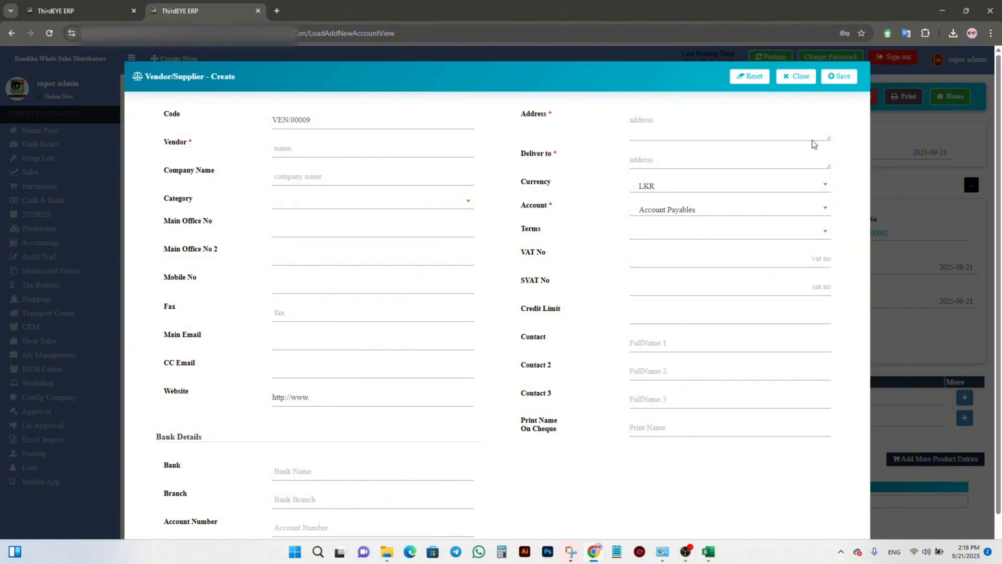
{"action": "left_click", "coordinate": [793, 82]}
Step: Start a new record from the Vendors List and enter New ERP VENDOR as both the vendor name and company name
{"action": "left_click", "coordinate": [175, 58]}
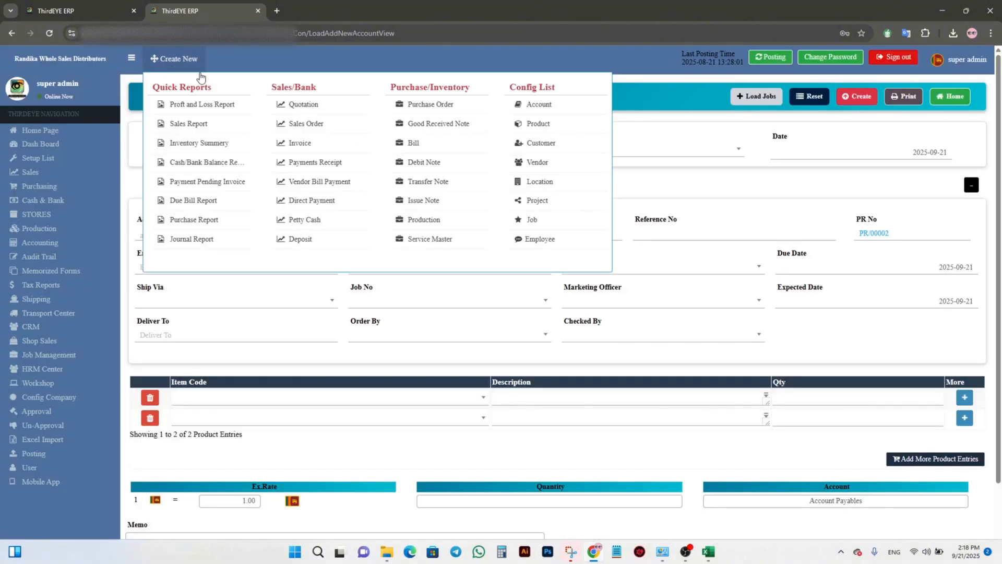
{"action": "left_click", "coordinate": [575, 163]}
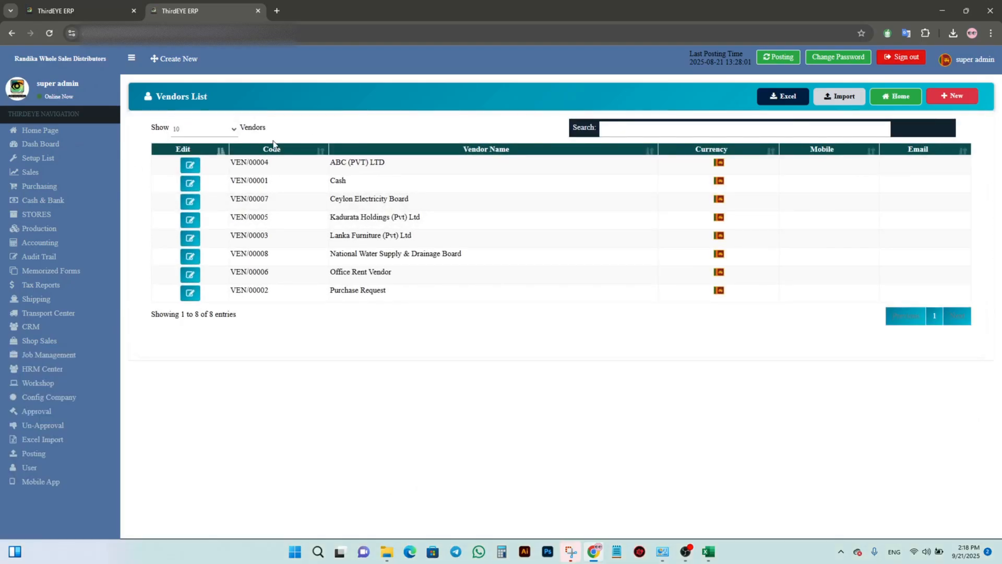
{"action": "left_click", "coordinate": [943, 102]}
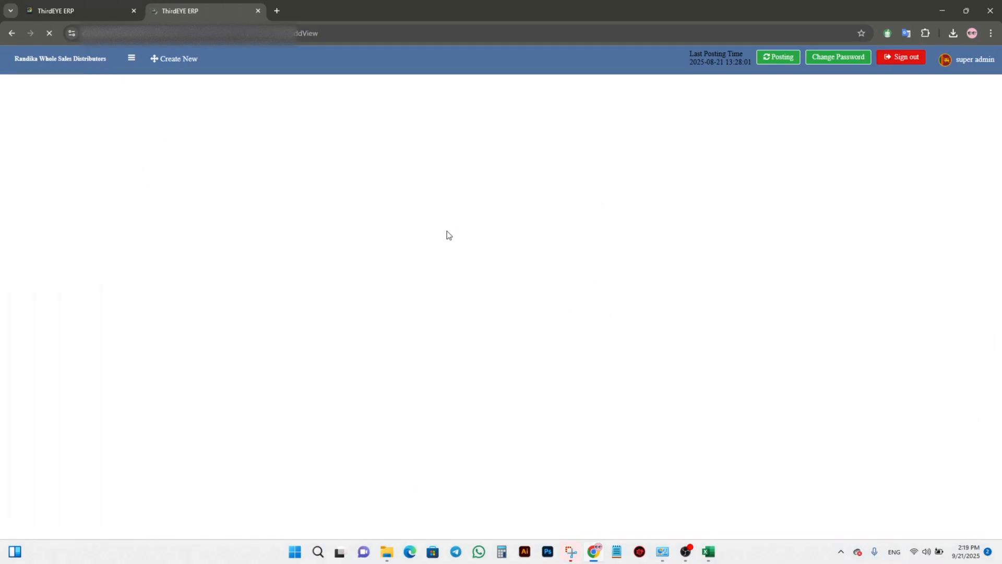
{"action": "left_click", "coordinate": [374, 169]}
{"action": "type", "text": "Ne ERP VENDOR"}
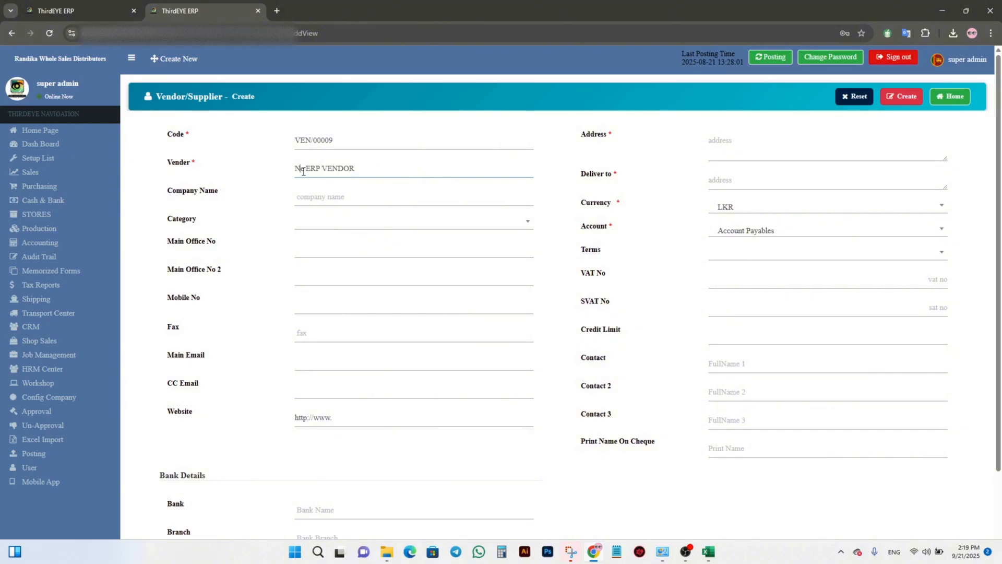
{"action": "type", "text": "w"}
{"action": "left_click", "coordinate": [340, 190]}
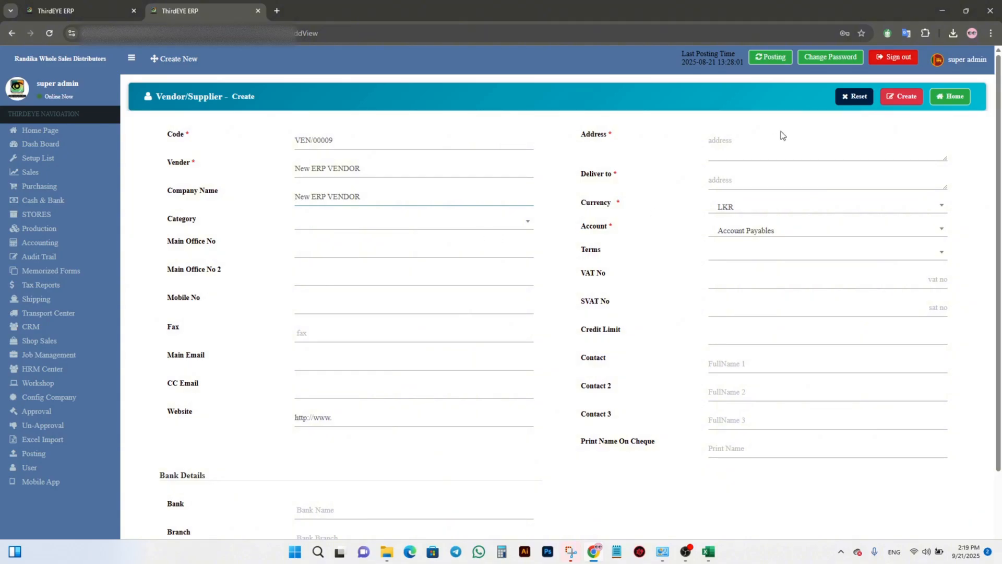
Step: Look over the address, tax and bank fields, leave them empty, and create the vendor
{"action": "left_click", "coordinate": [777, 149]}
{"action": "left_click", "coordinate": [724, 175]}
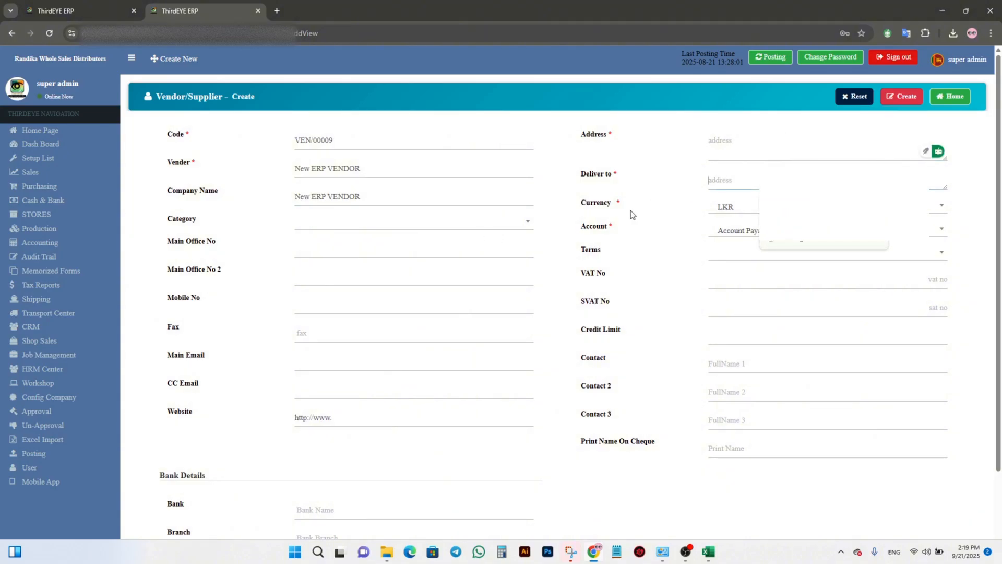
{"action": "left_click", "coordinate": [738, 279]}
{"action": "scroll", "coordinate": [556, 339], "scroll_direction": "down", "scroll_amount": 2}
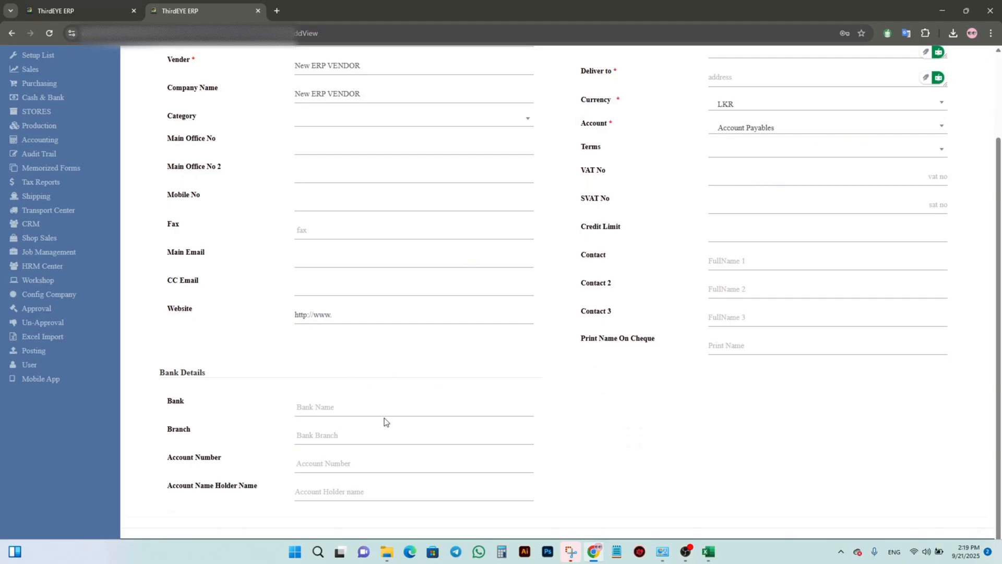
{"action": "left_click", "coordinate": [342, 437]}
{"action": "left_click", "coordinate": [319, 471]}
{"action": "scroll", "coordinate": [337, 404], "scroll_direction": "up", "scroll_amount": 2}
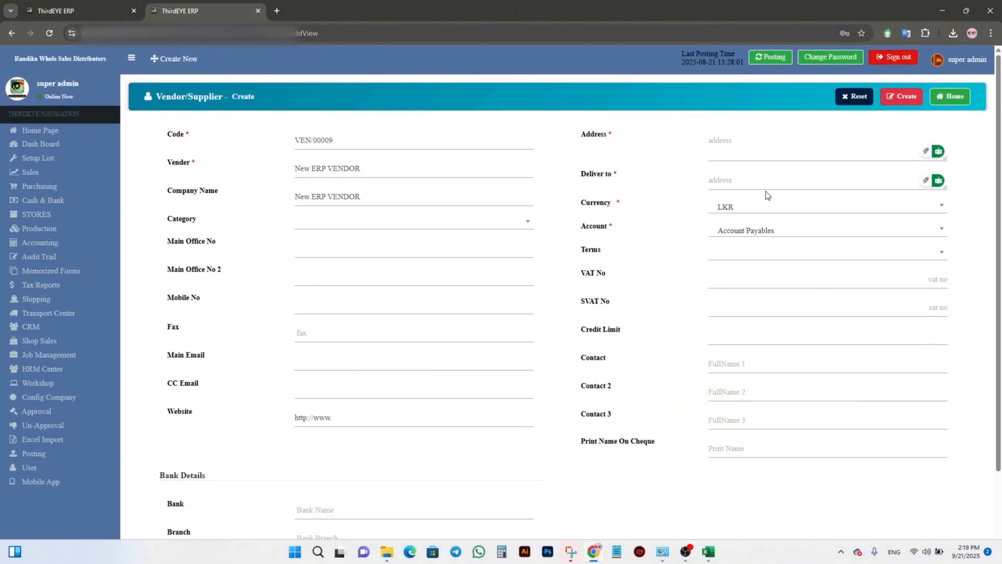
{"action": "left_click", "coordinate": [900, 98]}
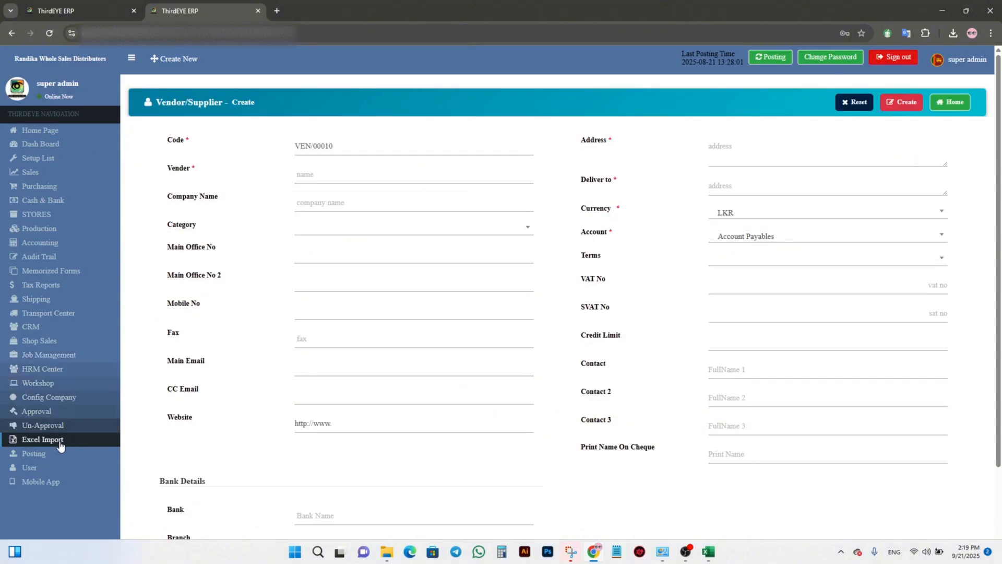
Step: Download the import template from the Vendor Master Excel import and open it in Excel
{"action": "left_click", "coordinate": [59, 440]}
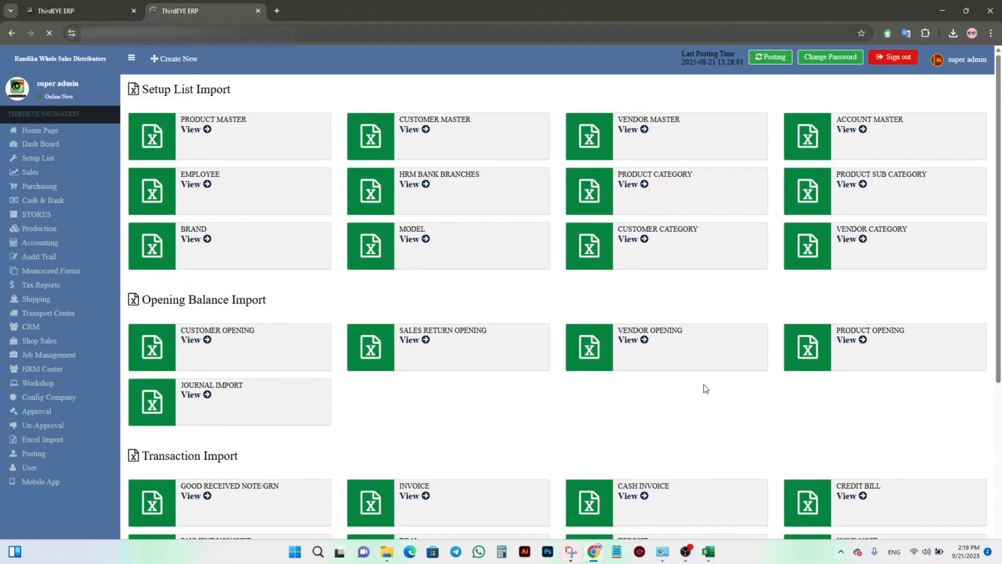
{"action": "left_click", "coordinate": [639, 136]}
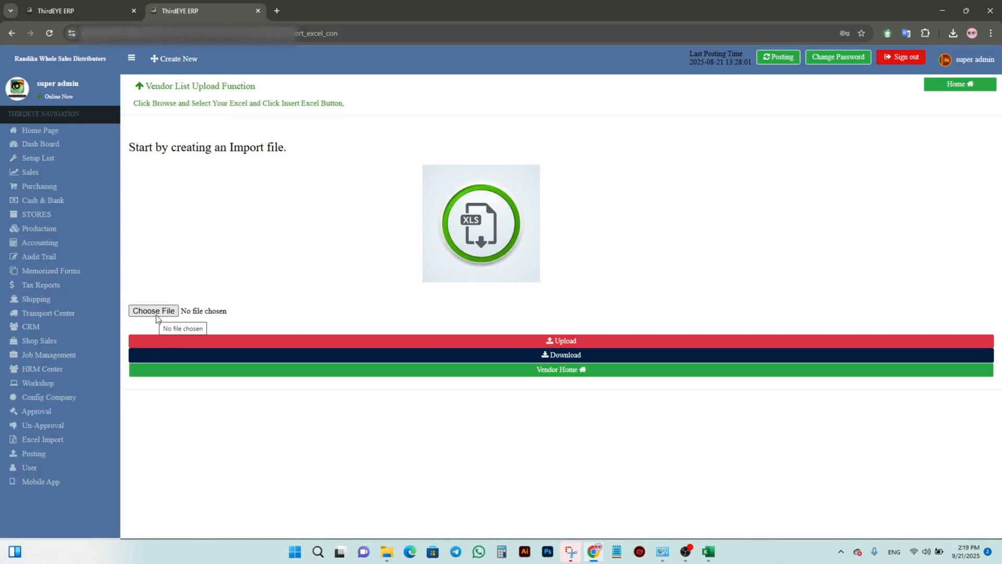
{"action": "left_click", "coordinate": [482, 228]}
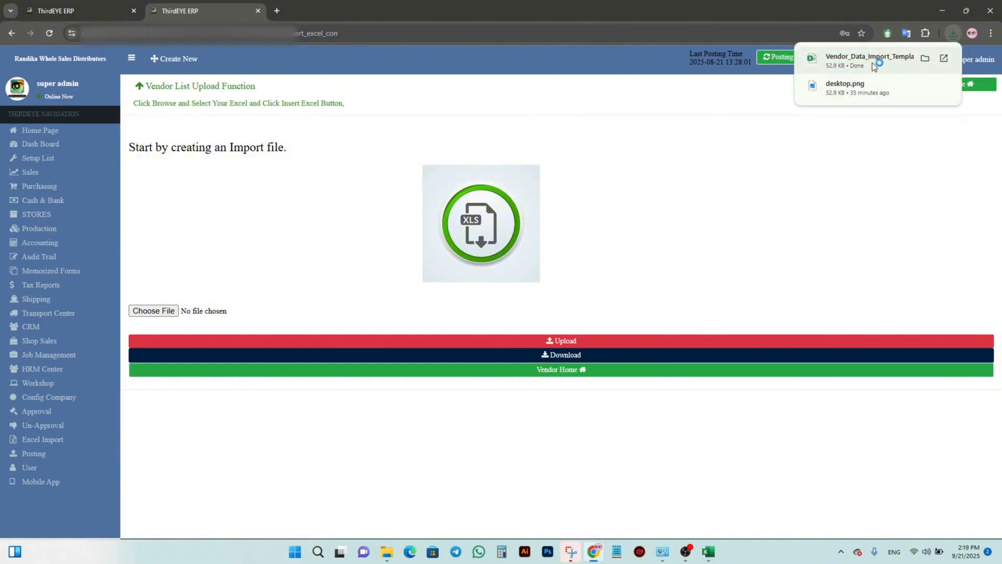
{"action": "left_click", "coordinate": [872, 62]}
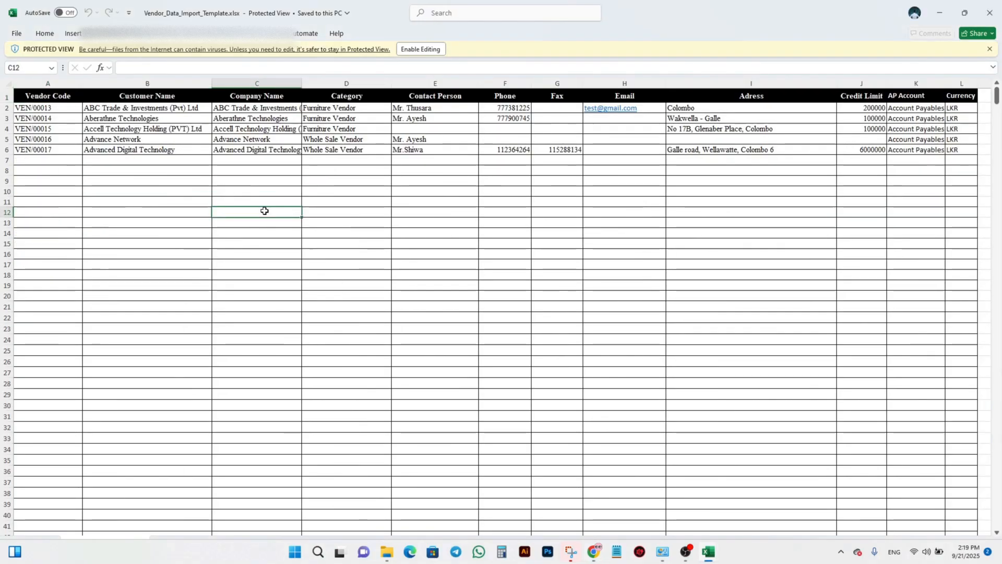
Step: Switch to the browser and check the next vendor code on the vendor creation form
{"action": "left_click", "coordinate": [157, 203]}
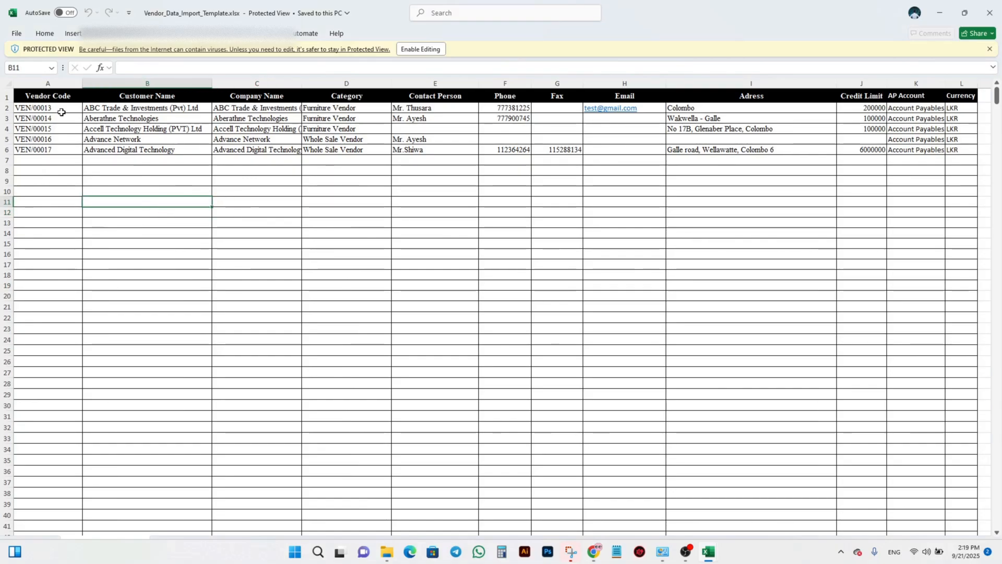
{"action": "key", "text": "alt+Tab"}
{"action": "left_click", "coordinate": [59, 10]}
{"action": "key", "text": "alt+Left"}
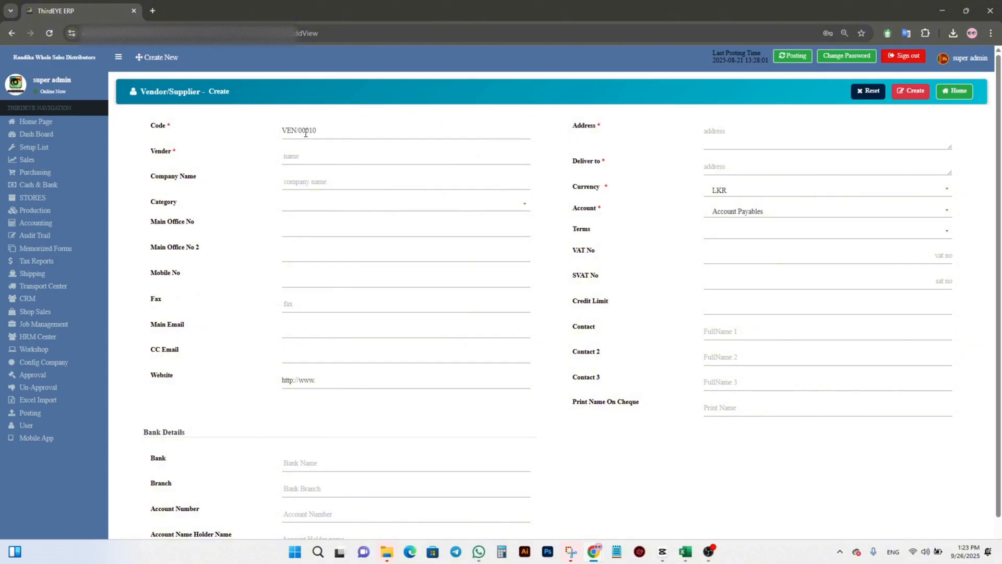
{"action": "left_click_drag", "start_coordinate": [309, 131], "coordinate": [318, 131]}
Step: Return to the template in Excel and review the AP Account and Currency columns for the sample vendors
{"action": "key", "text": "alt+Tab"}
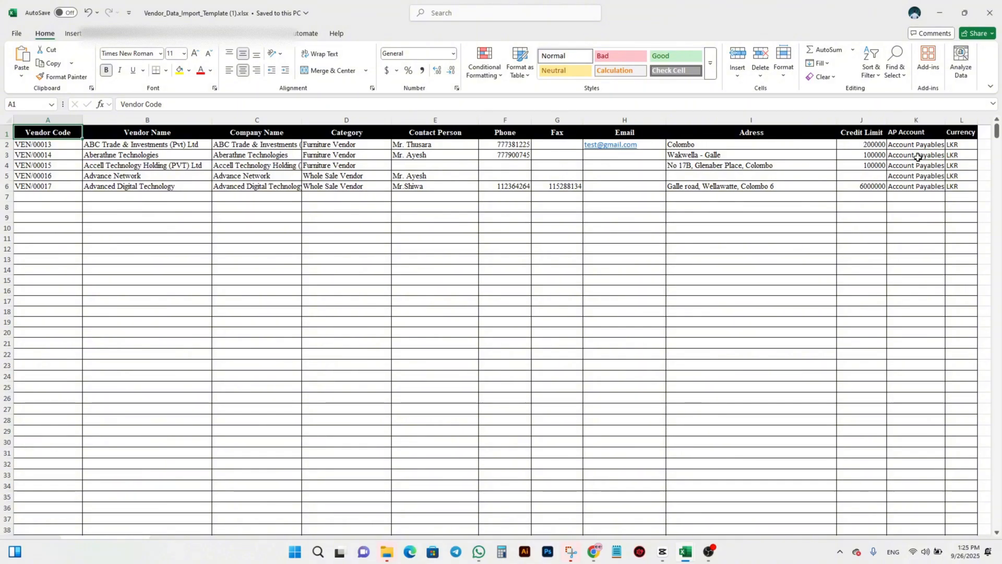
{"action": "left_click", "coordinate": [904, 134]}
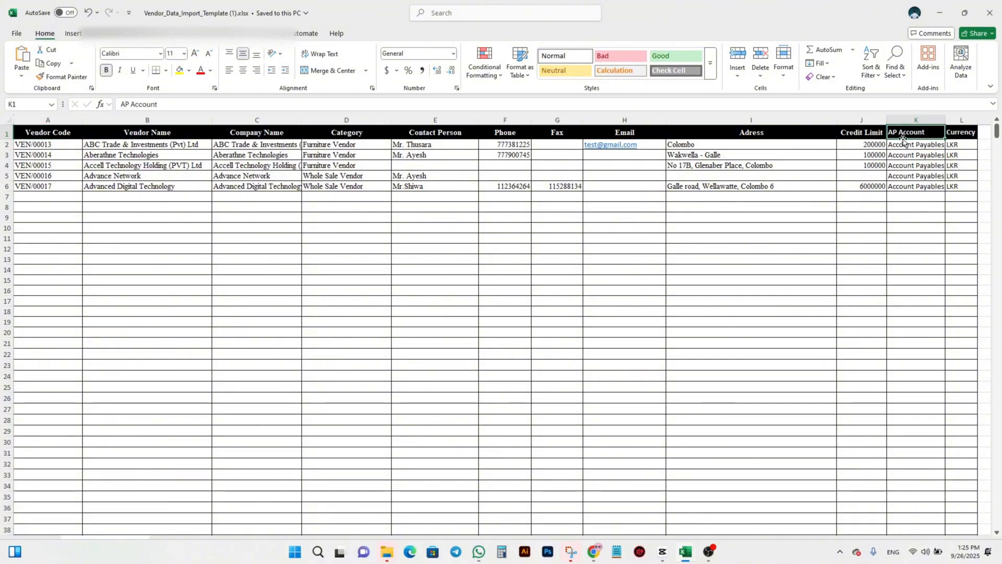
{"action": "key", "text": "Right"}
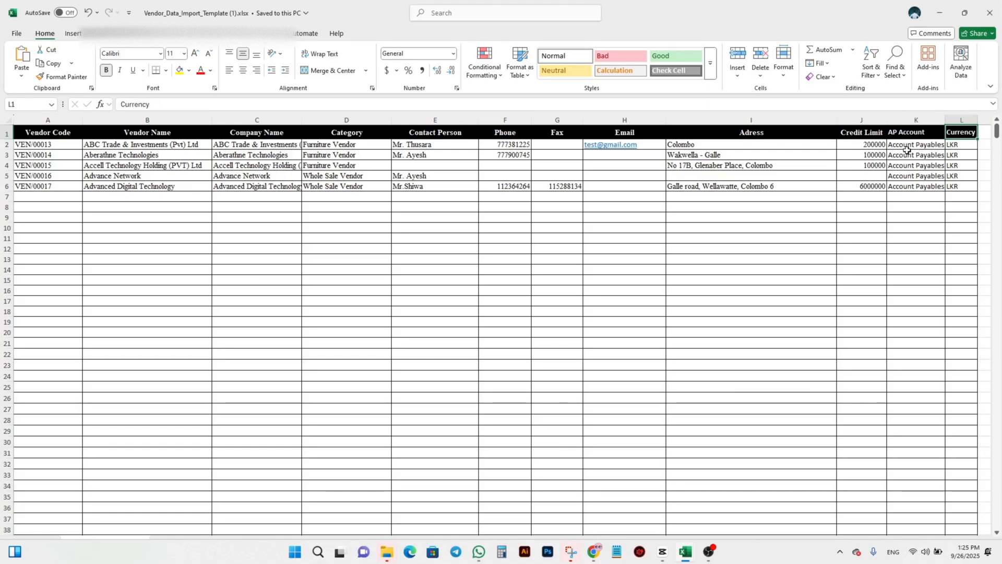
{"action": "left_click", "coordinate": [907, 145]}
{"action": "left_click_drag", "start_coordinate": [908, 143], "coordinate": [913, 186]}
{"action": "left_click_drag", "start_coordinate": [961, 144], "coordinate": [956, 186]}
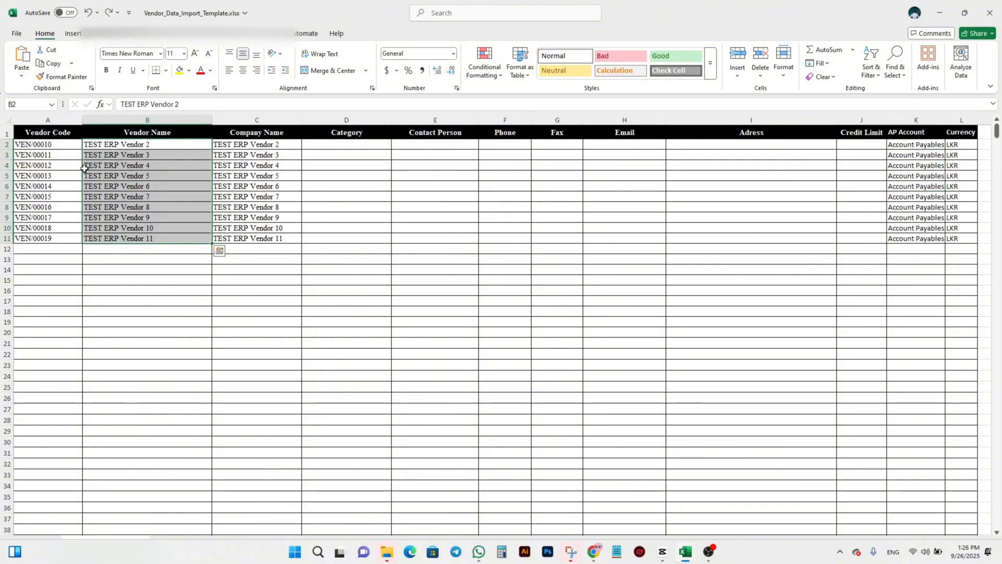
Step: Examine the vendor code, vendor name and company name entries in rows 2 to 11 of the filled-in template
{"action": "left_click", "coordinate": [63, 146]}
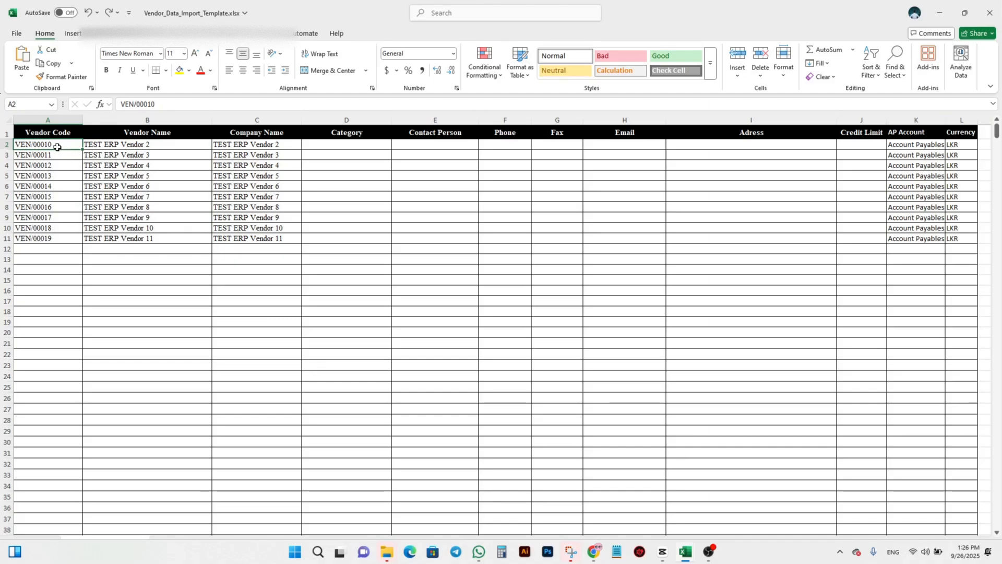
{"action": "left_click", "coordinate": [55, 240]}
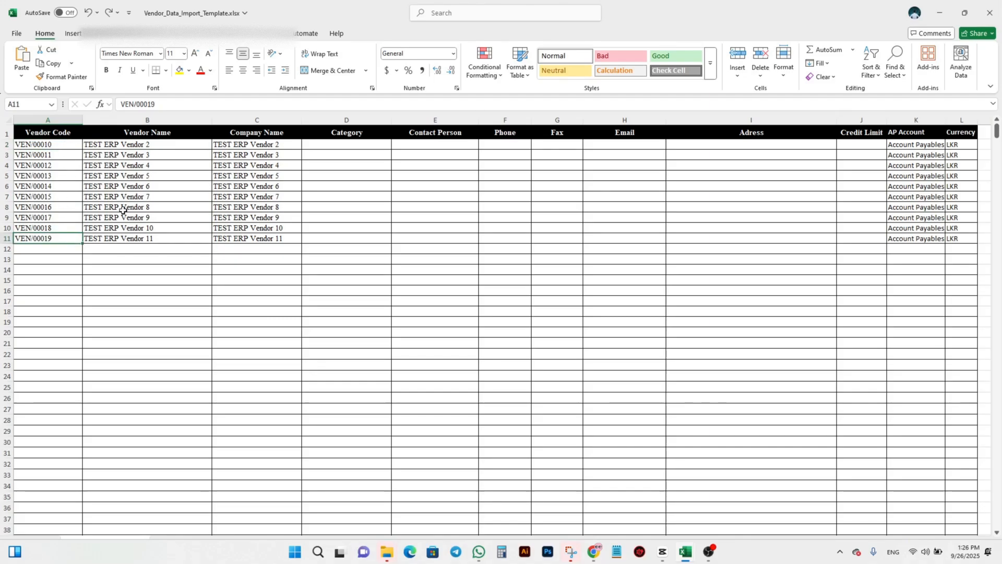
{"action": "left_click", "coordinate": [160, 144]}
{"action": "left_click_drag", "start_coordinate": [162, 144], "coordinate": [161, 241]}
{"action": "key", "text": "ctrl+c"}
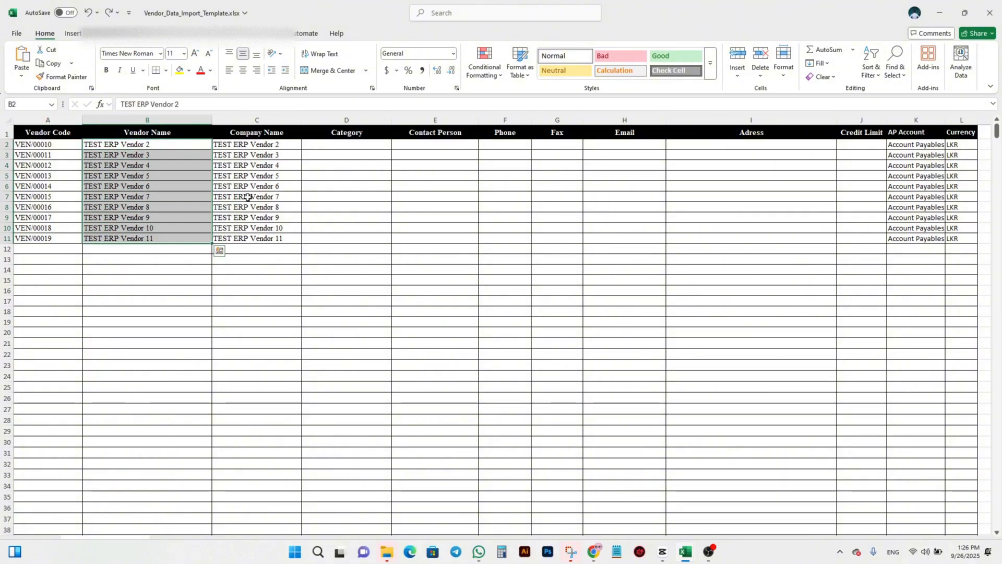
{"action": "left_click", "coordinate": [247, 151]}
{"action": "key", "text": "ctrl+v"}
{"action": "left_click_drag", "start_coordinate": [258, 145], "coordinate": [279, 229]}
Step: Review the Category through Credit Limit columns and the AP Account and Currency entries for the vendors in rows 2 to 11
{"action": "left_click_drag", "start_coordinate": [353, 143], "coordinate": [351, 233]}
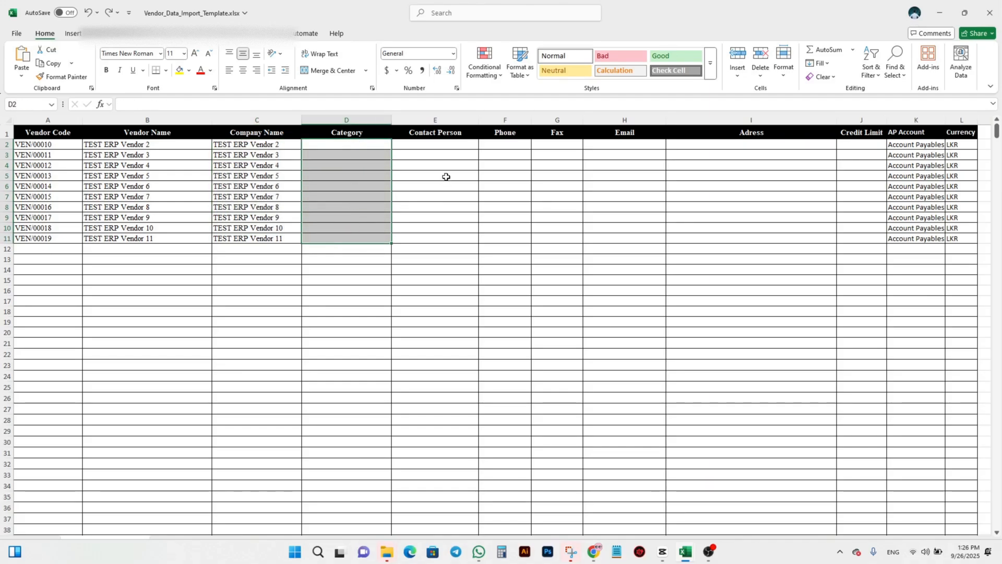
{"action": "left_click", "coordinate": [443, 144]}
{"action": "left_click", "coordinate": [519, 150]}
{"action": "left_click", "coordinate": [553, 145]}
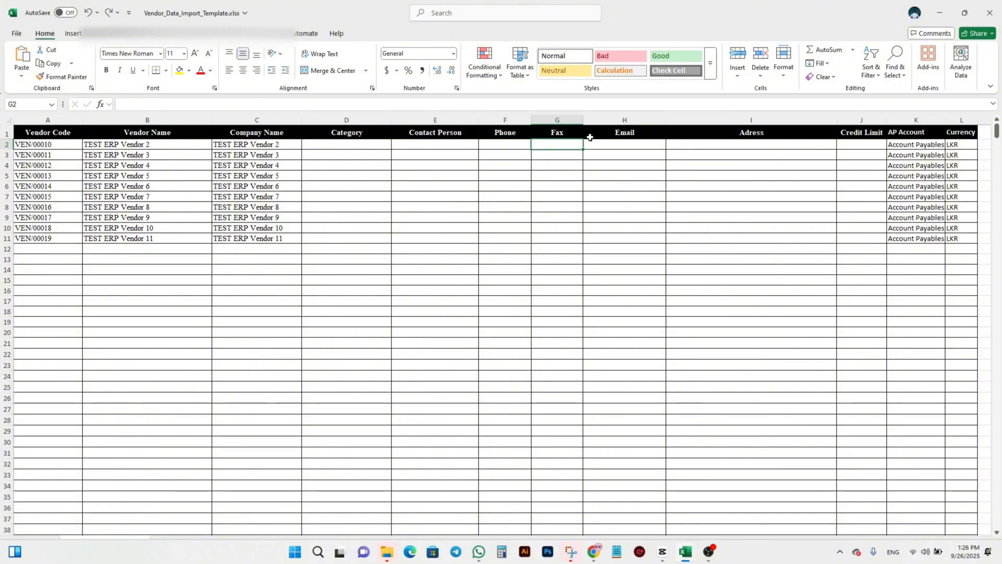
{"action": "left_click", "coordinate": [619, 137]}
{"action": "left_click", "coordinate": [784, 145]}
{"action": "left_click", "coordinate": [866, 144]}
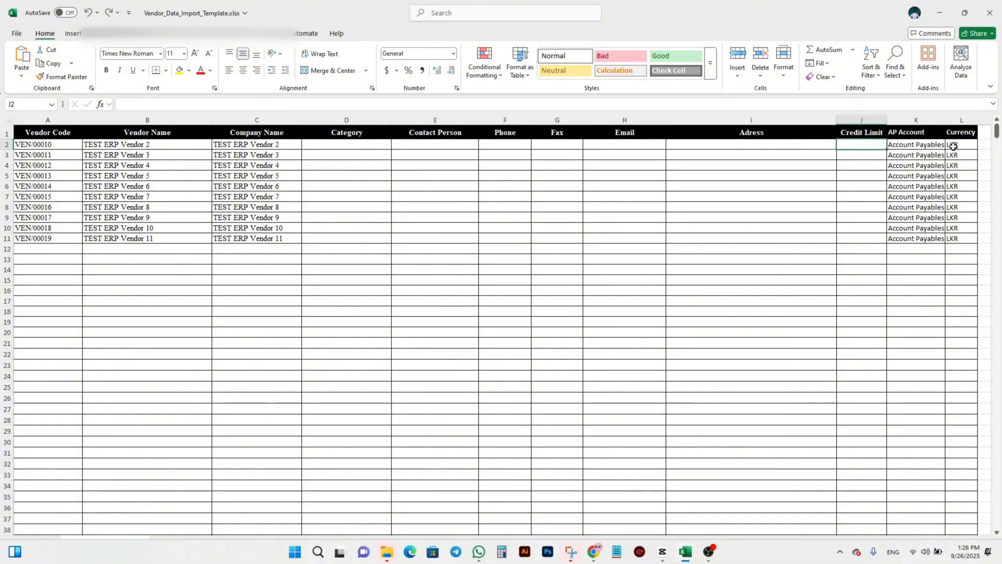
{"action": "left_click_drag", "start_coordinate": [907, 148], "coordinate": [921, 239]}
{"action": "left_click_drag", "start_coordinate": [957, 146], "coordinate": [957, 239]}
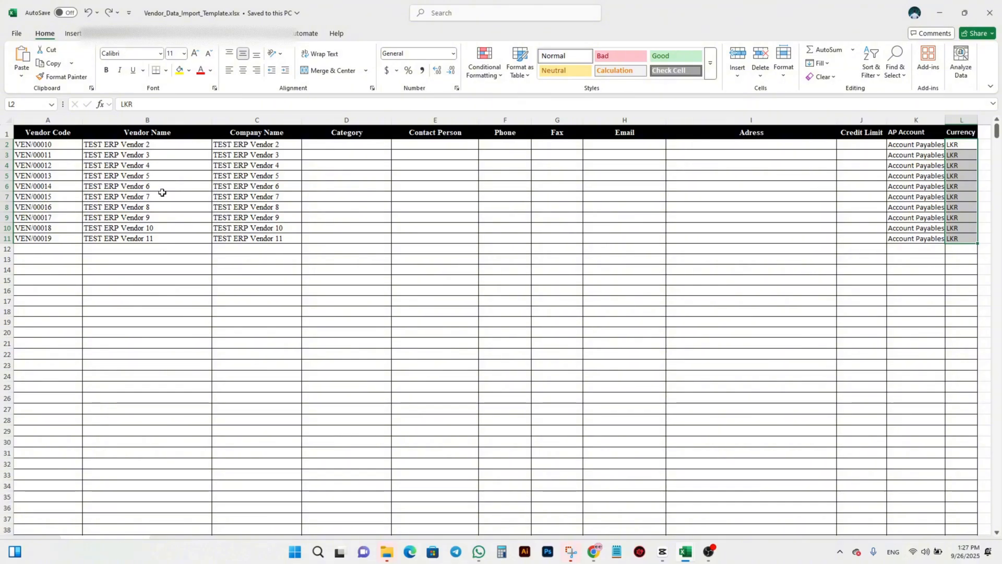
Step: Switch to ThirdEYE ERP in the browser and open the Excel import page for the vendor list
{"action": "key", "text": "alt+Tab"}
{"action": "left_click", "coordinate": [54, 406]}
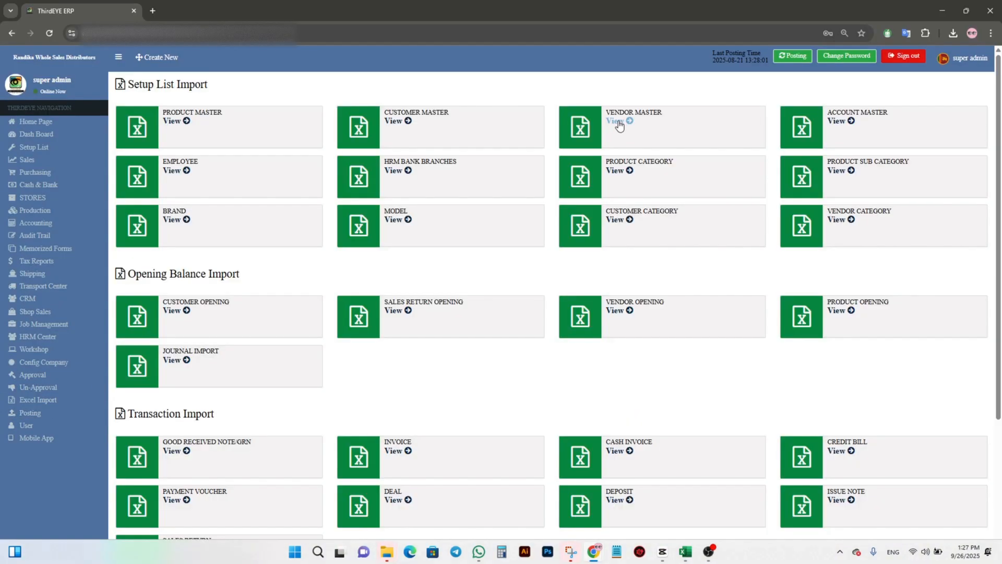
{"action": "left_click", "coordinate": [616, 122]}
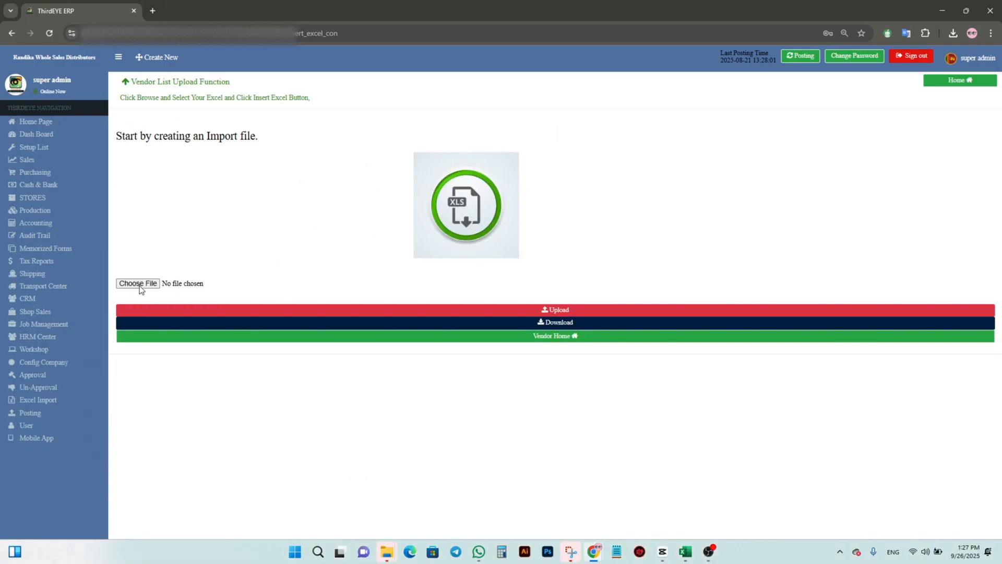
Step: Select Vendor_Data_Import_Template.xlsx from the Downloads folder as the import file and upload it
{"action": "left_click", "coordinate": [137, 284]}
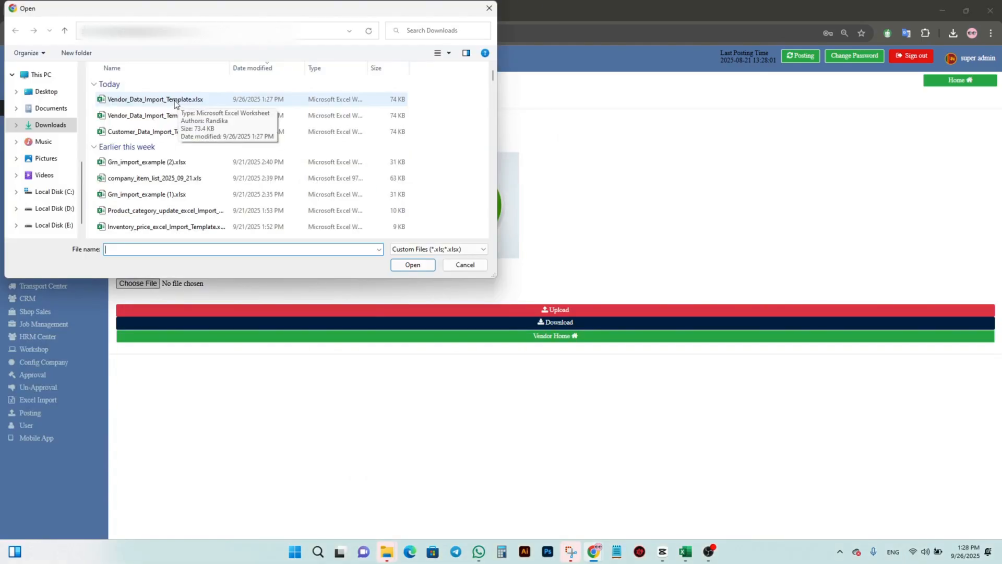
{"action": "left_click", "coordinate": [174, 100]}
{"action": "left_click", "coordinate": [418, 264]}
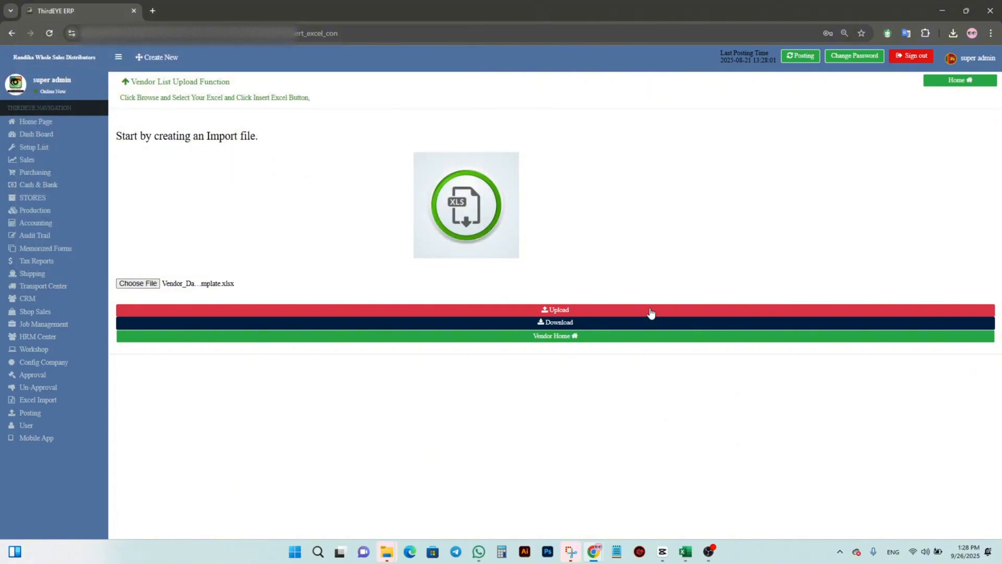
{"action": "left_click", "coordinate": [553, 309]}
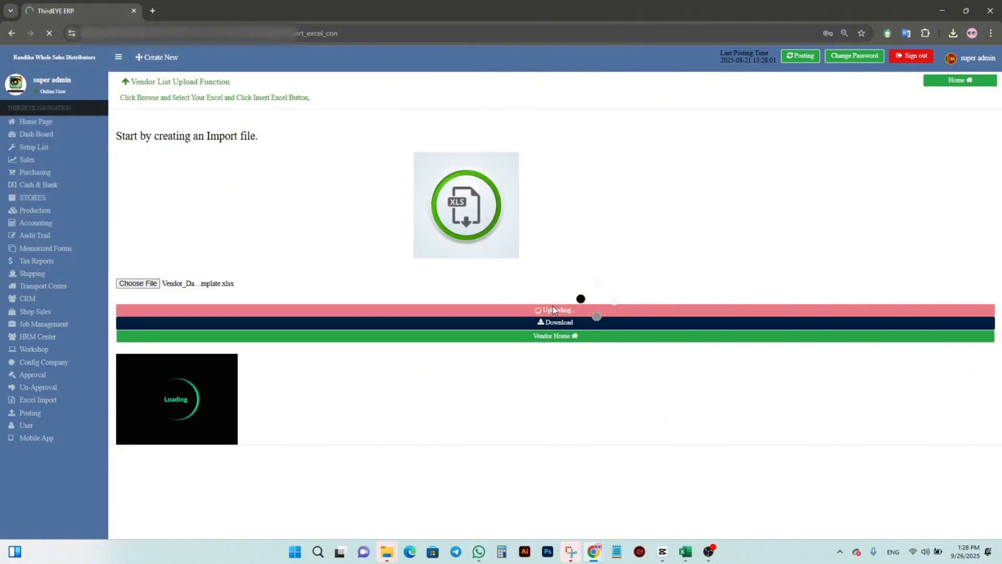